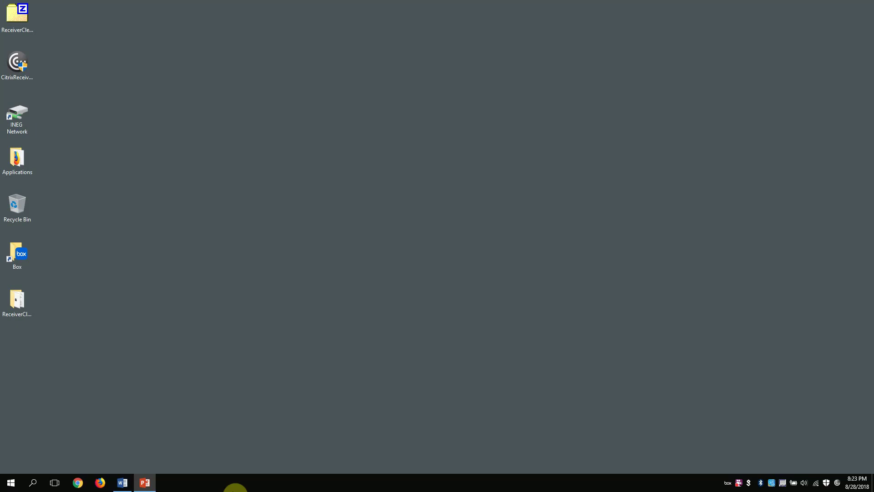
# - Review the Kumo setup slide, close PowerPoint without saving, and launch Chrome
pyautogui.click(139, 484)
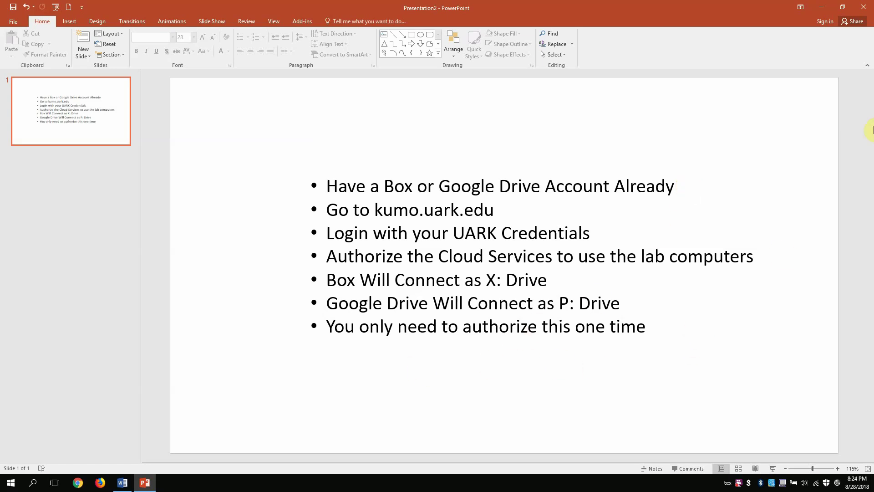
pyautogui.click(865, 6)
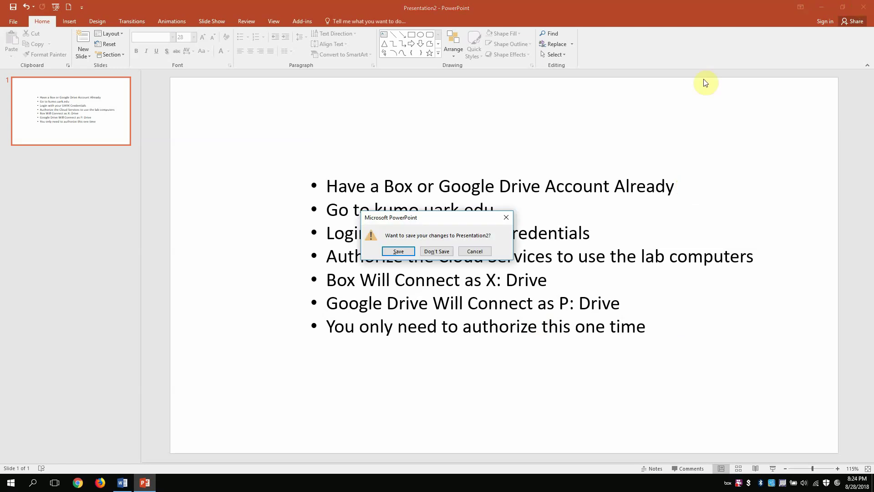
pyautogui.click(443, 253)
pyautogui.click(78, 483)
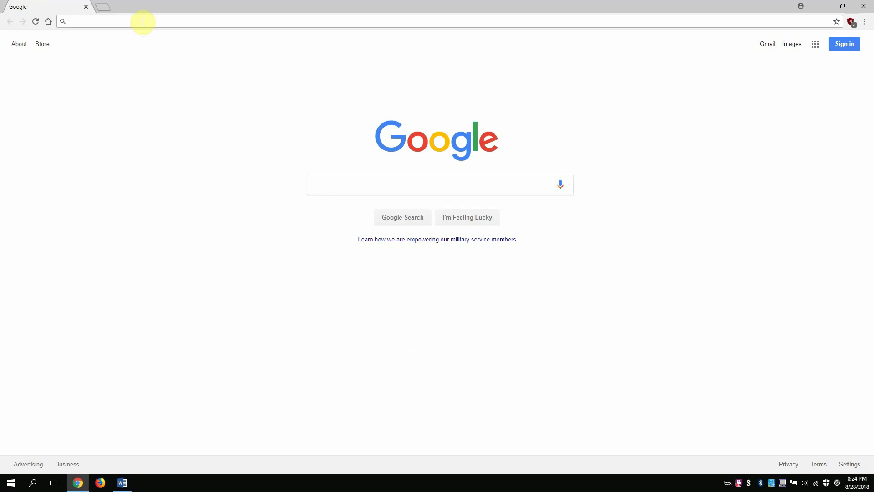
# - Load kumo.uark.edu in Chrome
pyautogui.write('kumo.uark.')
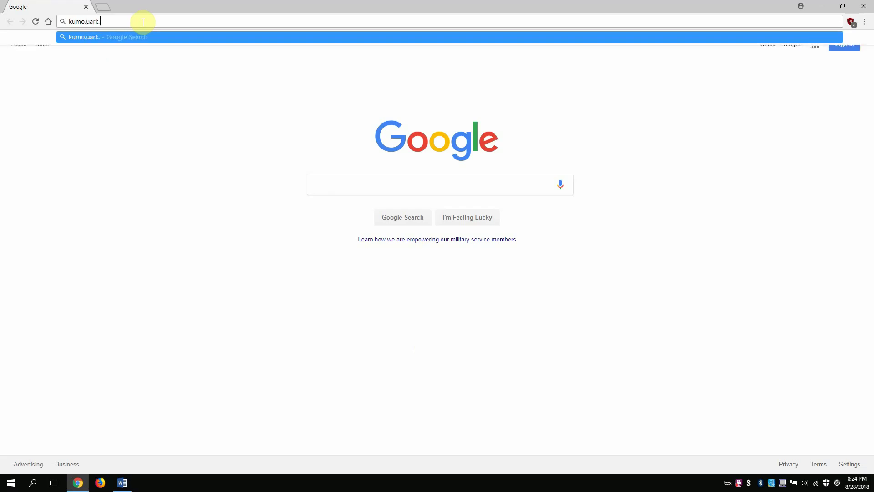
pyautogui.write('edu')
pyautogui.press('Return')
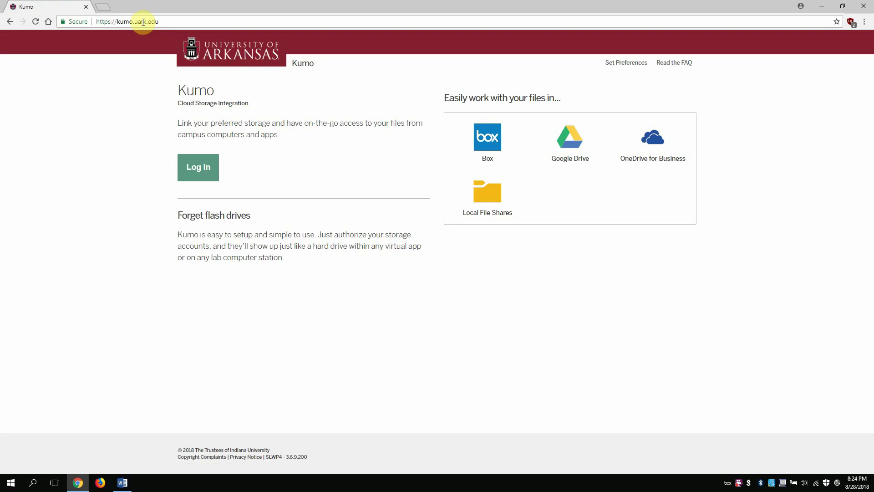
# - Log in to Kumo with the university Microsoft username and password, declining to stay signed in
pyautogui.click(206, 166)
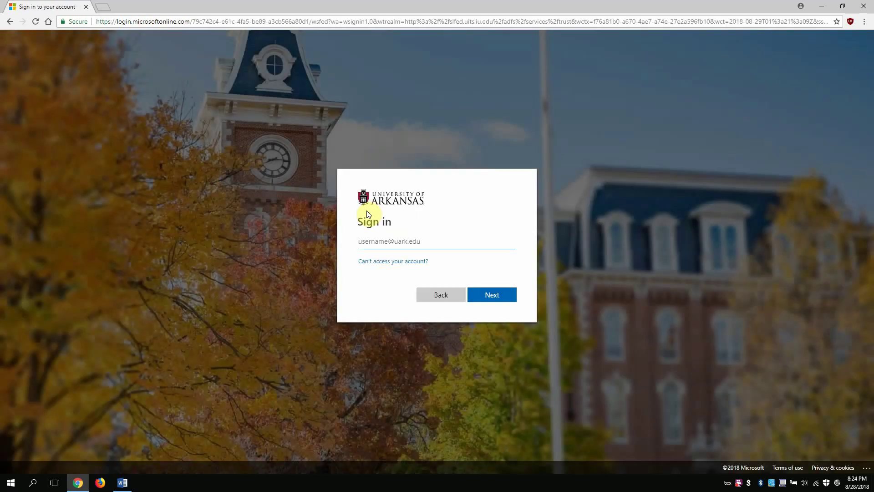
pyautogui.click(483, 296)
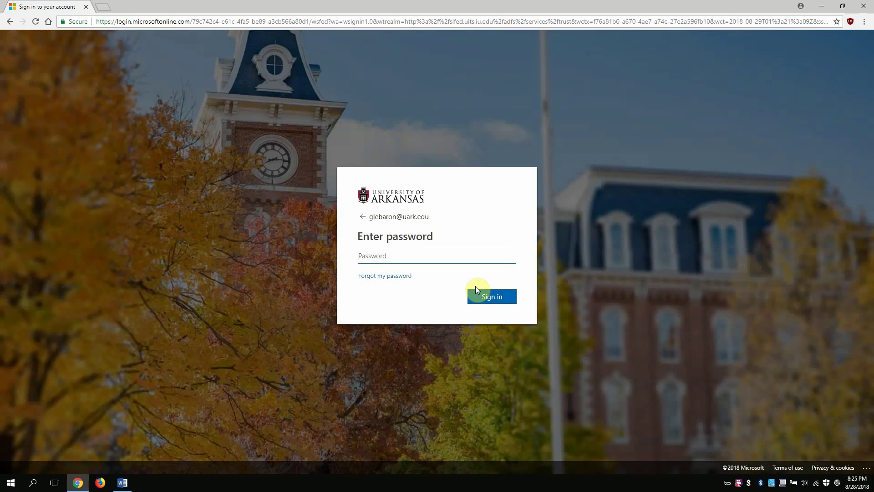
pyautogui.write('•••••••••••••••')
pyautogui.press('Return')
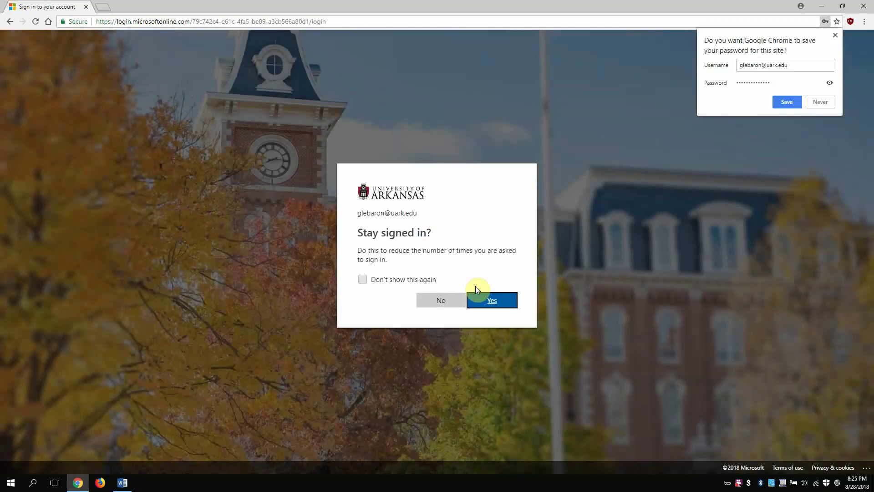
pyautogui.click(446, 300)
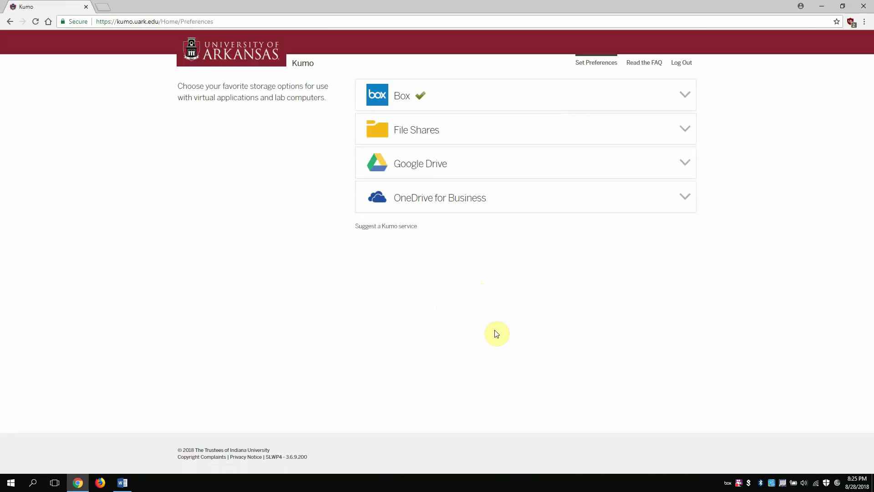
# - Confirm Box is authorized and Google Drive is not, then log out of Kumo
pyautogui.click(685, 96)
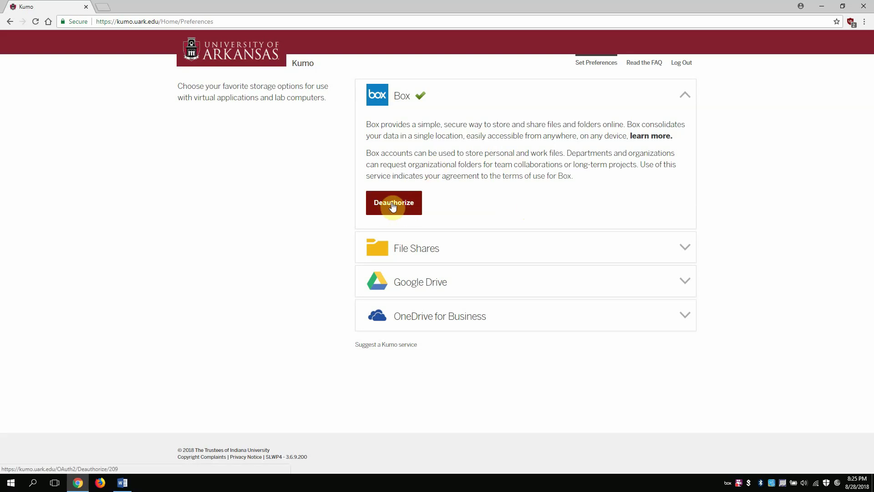
pyautogui.click(682, 286)
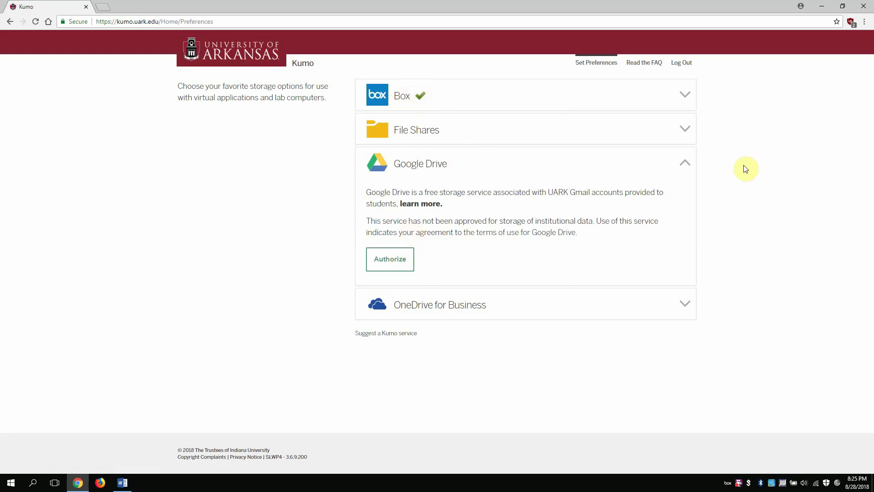
pyautogui.click(683, 63)
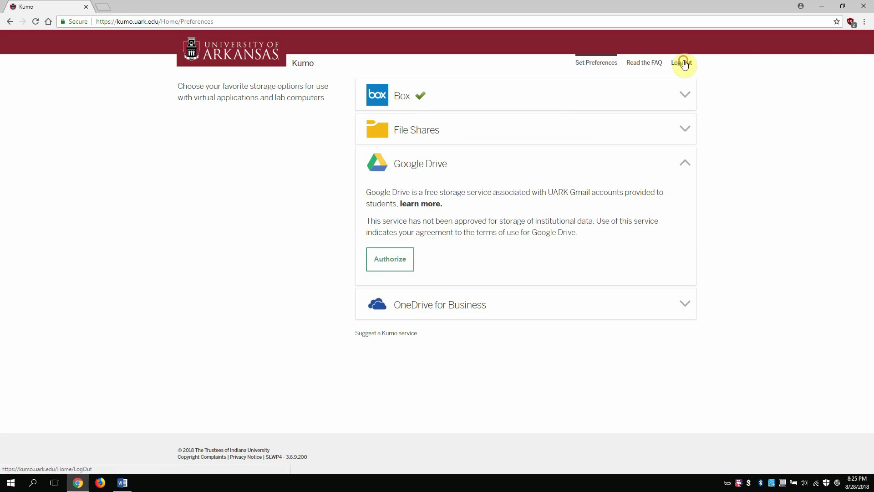
pyautogui.click(281, 24)
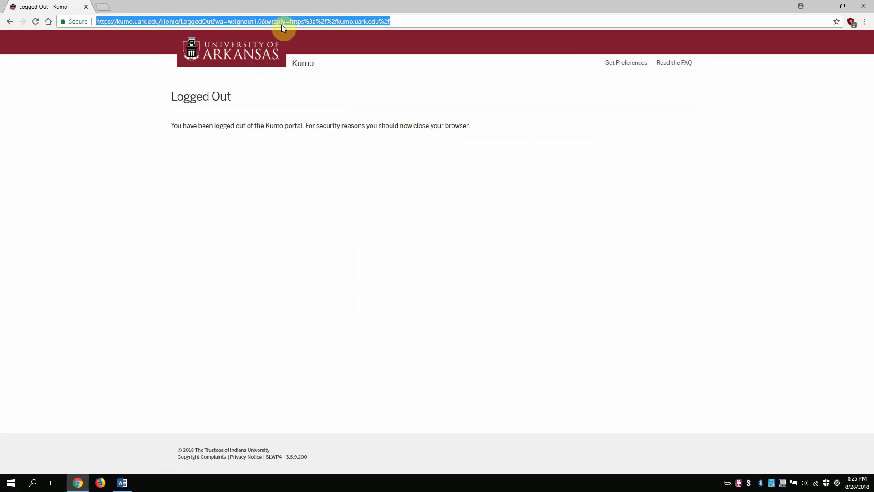
pyautogui.write('https://')
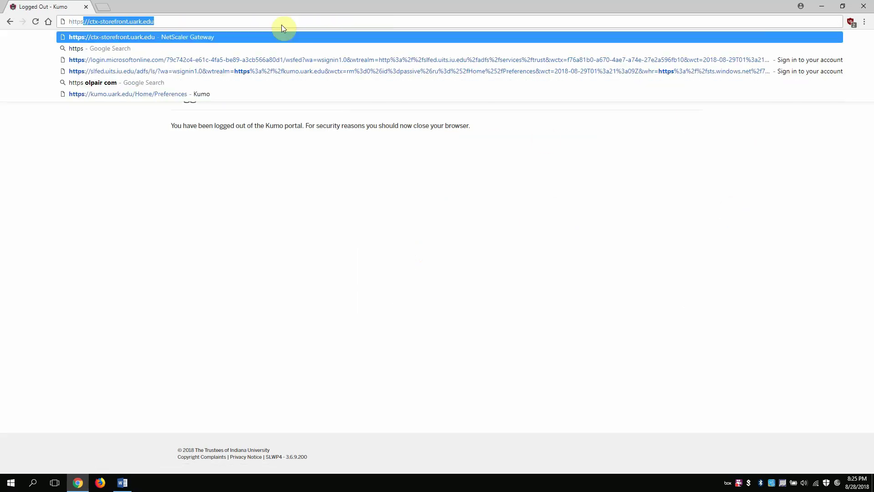
pyautogui.write('ctx-s')
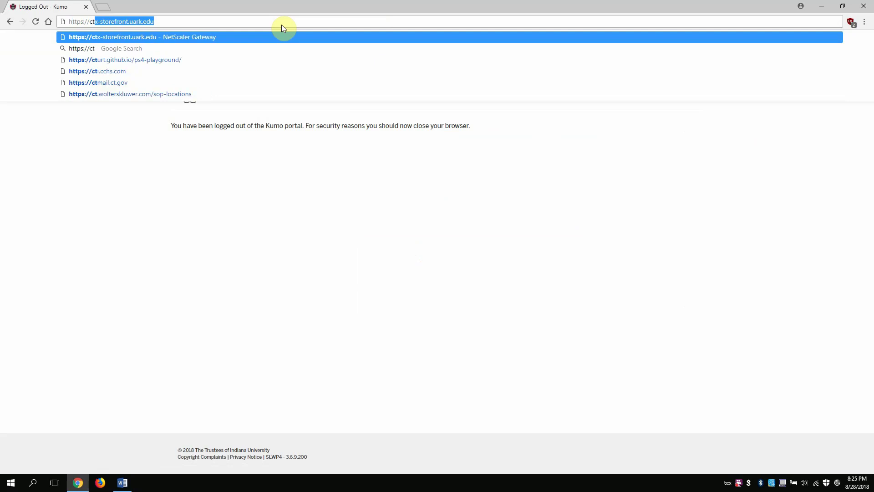
pyautogui.write('torefront.ua')
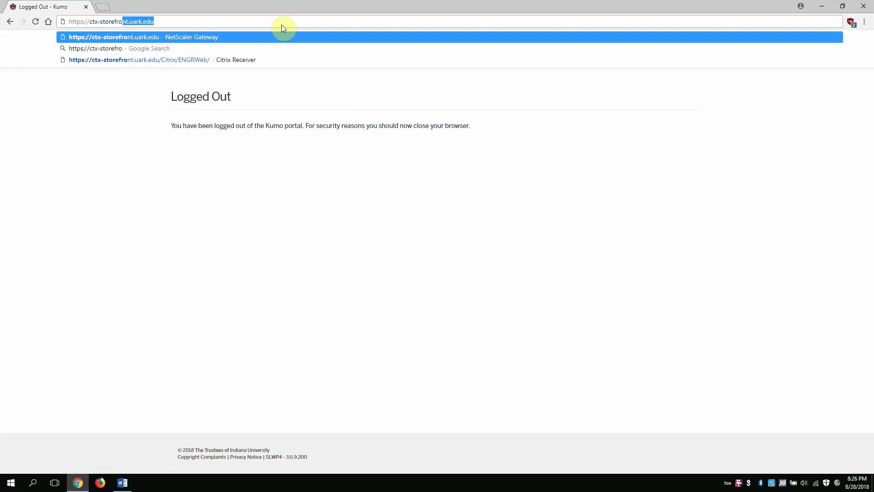
pyautogui.write('rk.edu')
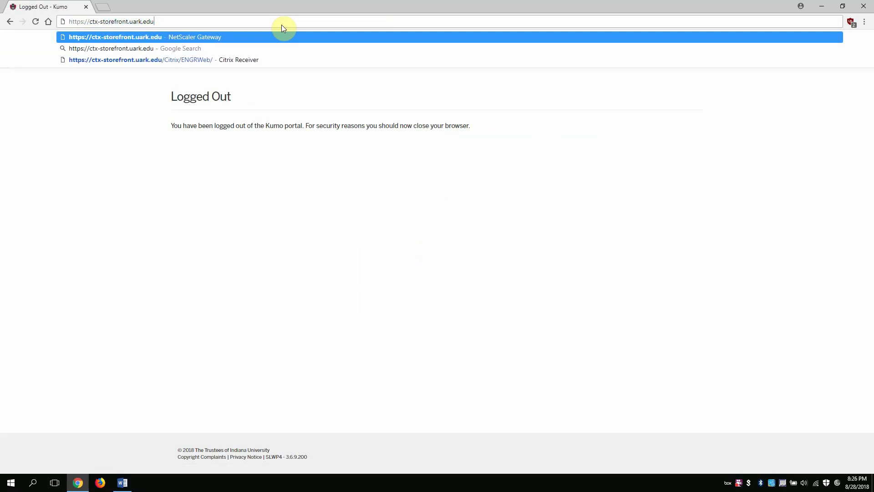
pyautogui.press('Return')
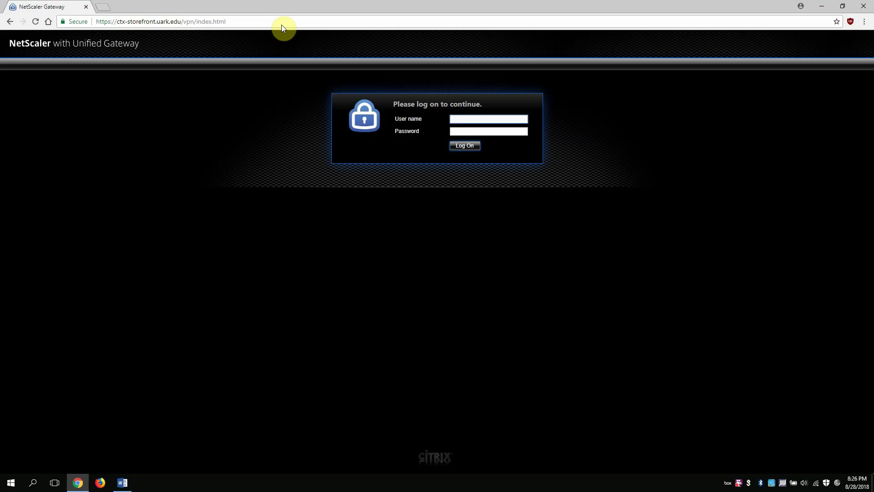
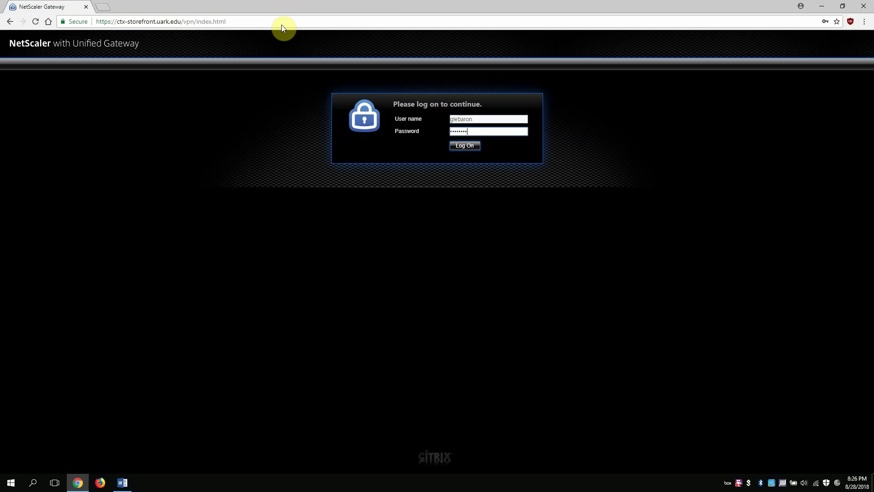
pyautogui.write('•••')
pyautogui.press('Return')
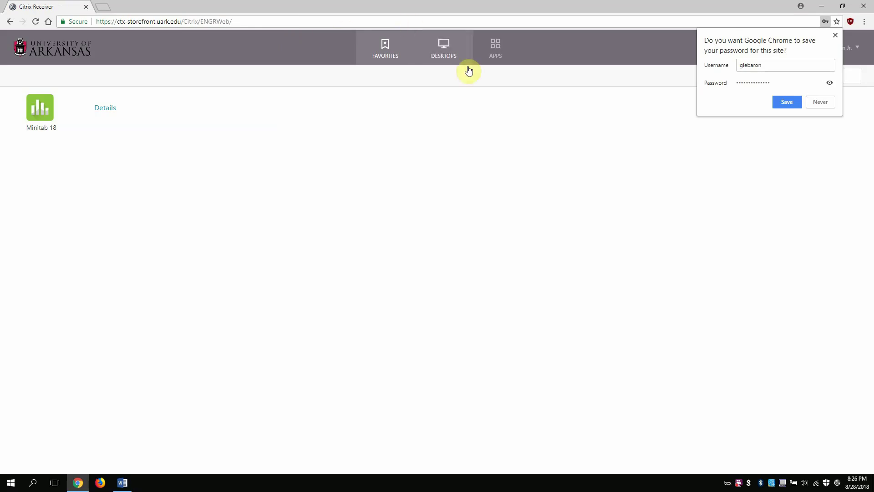
# - Launch the 3D Graphics Lab virtual desktop from the Desktops list
pyautogui.click(457, 59)
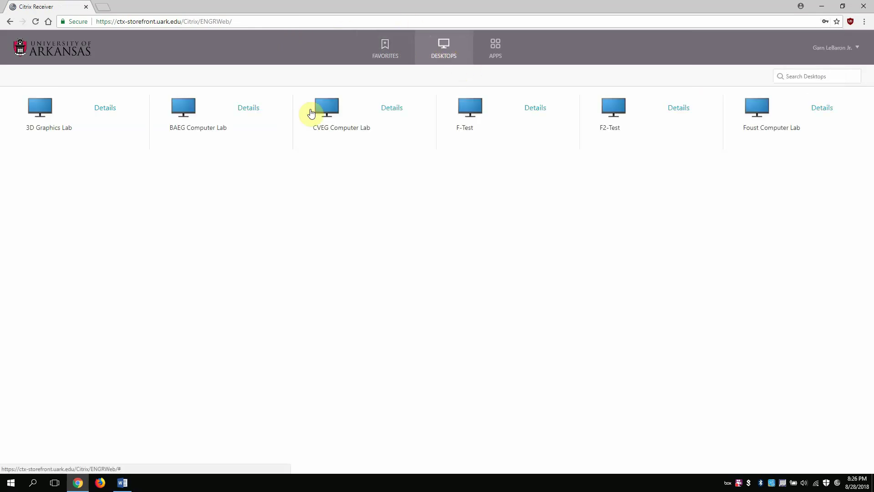
pyautogui.click(28, 113)
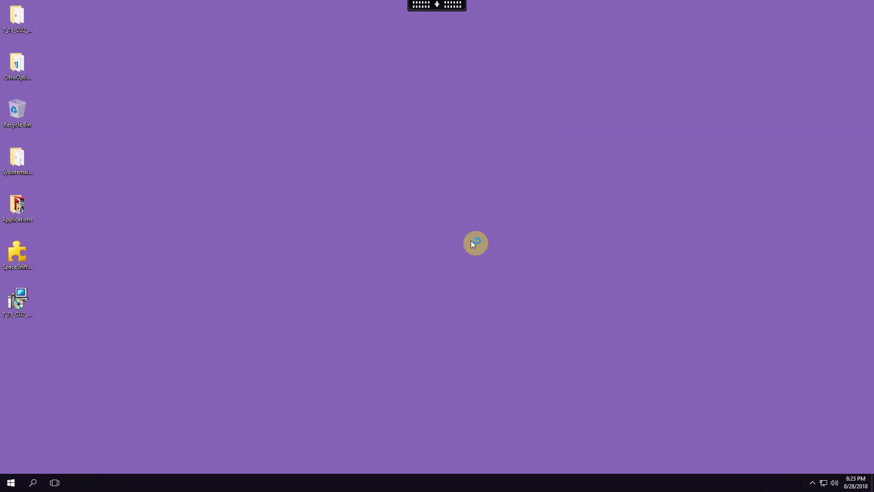
# - Grant the lab desktop read/write file access and select the Box (X:) drive under This PC
pyautogui.doubleClick(18, 205)
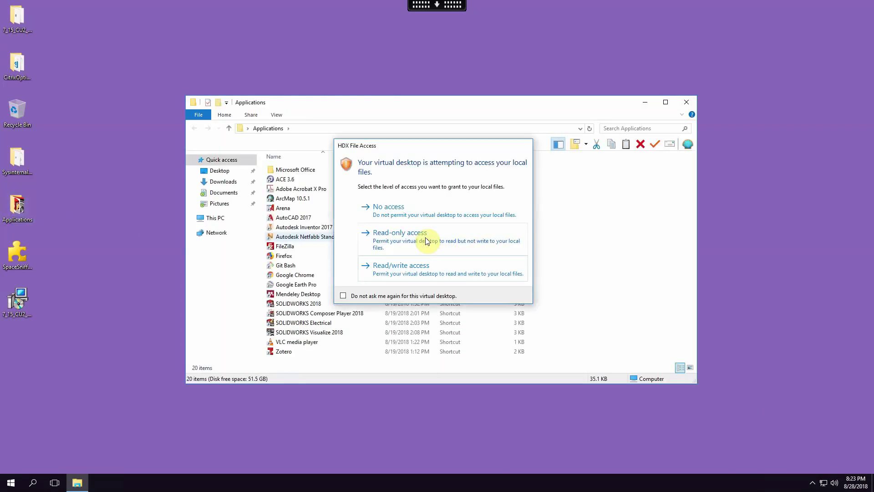
pyautogui.click(419, 270)
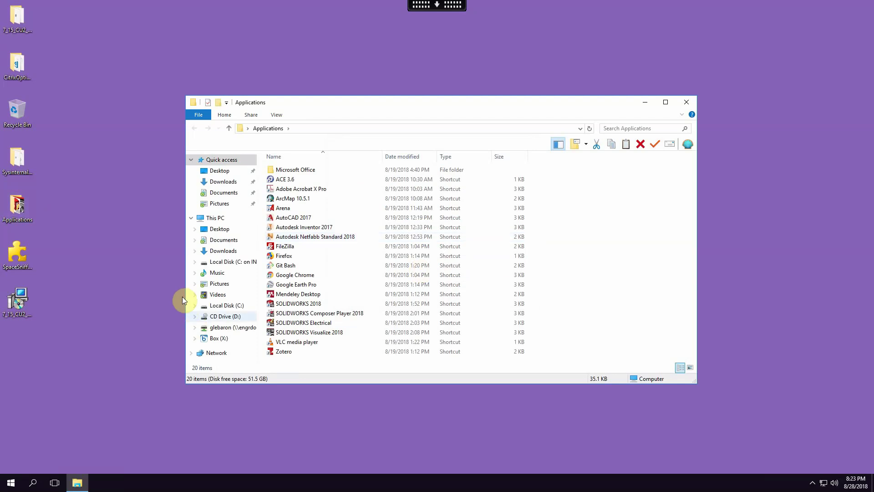
pyautogui.click(214, 220)
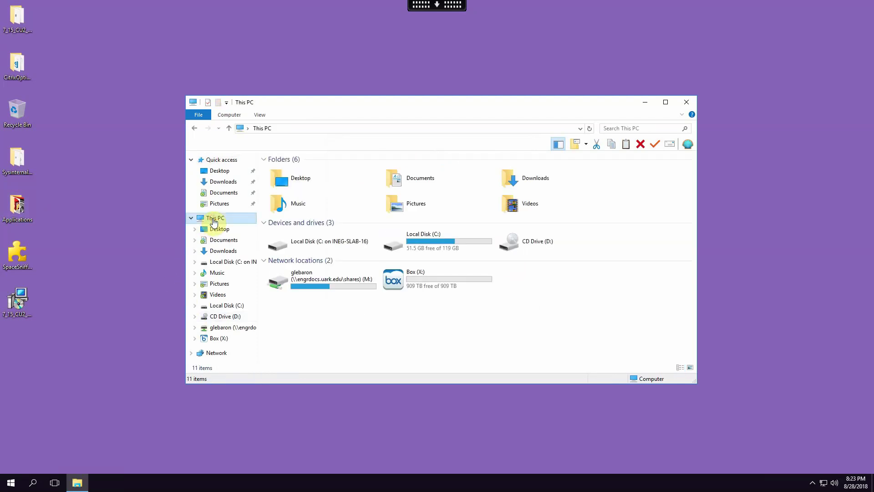
pyautogui.click(425, 279)
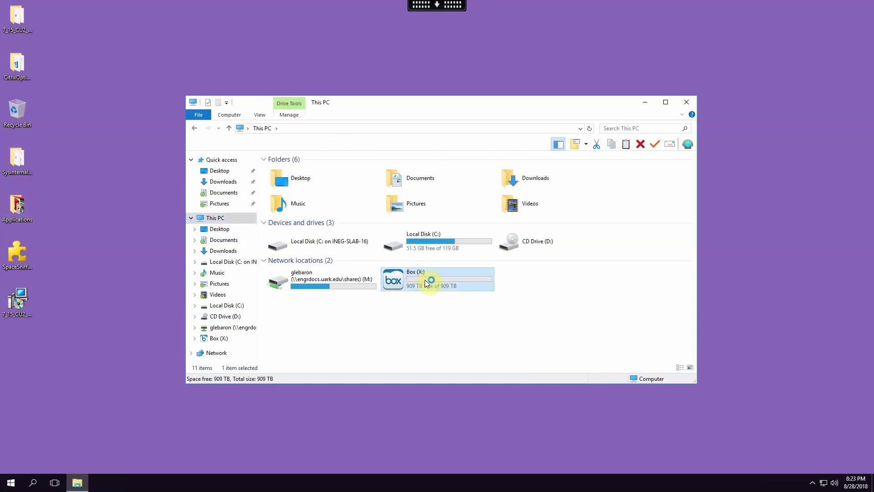